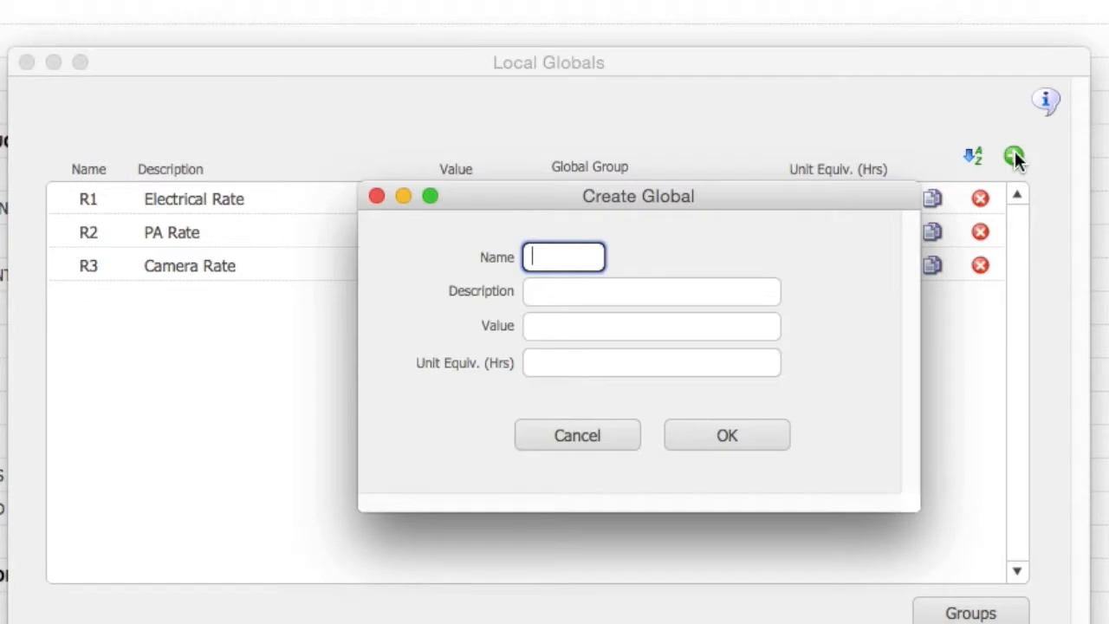
Create a local global named R4 with description Art Dept Rate and value 300, and close the Local Globals window
{"action": "type", "text": "R4"}
{"action": "left_click", "coordinate": [549, 290]}
{"action": "type", "text": "Art Dep"}
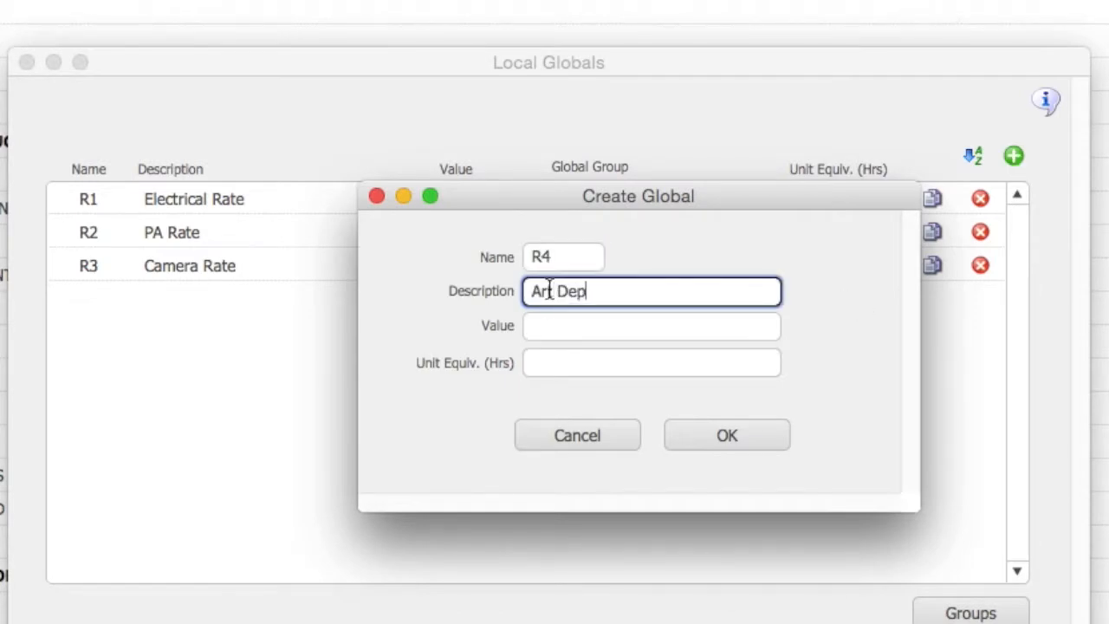
{"action": "type", "text": "t Rate"}
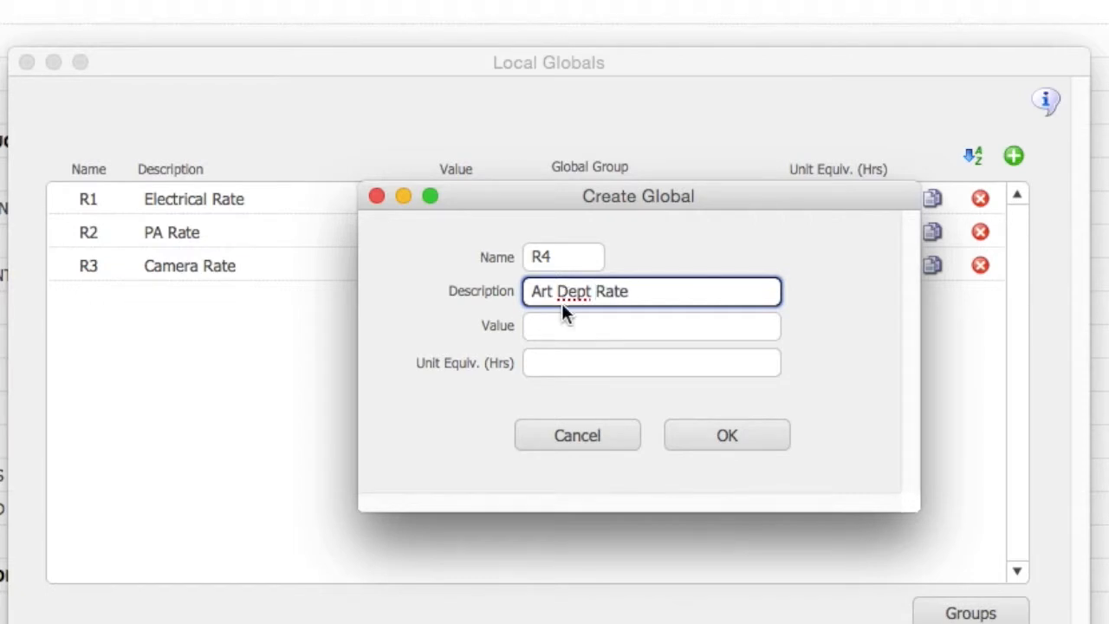
{"action": "left_click", "coordinate": [558, 322]}
{"action": "type", "text": "300"}
{"action": "left_click", "coordinate": [761, 437]}
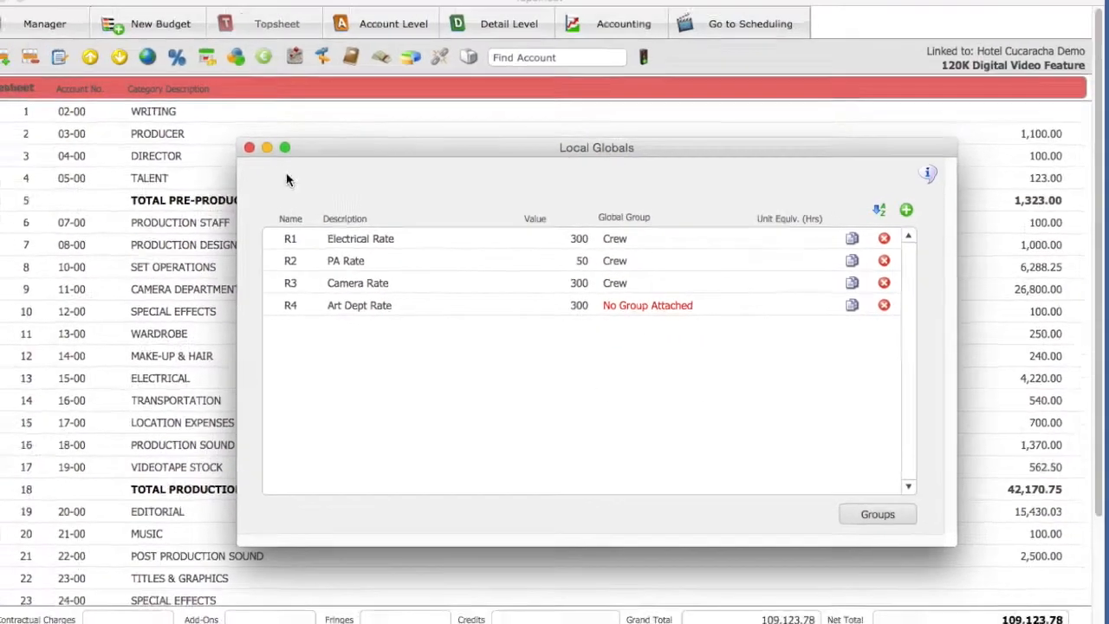
{"action": "left_click", "coordinate": [249, 147]}
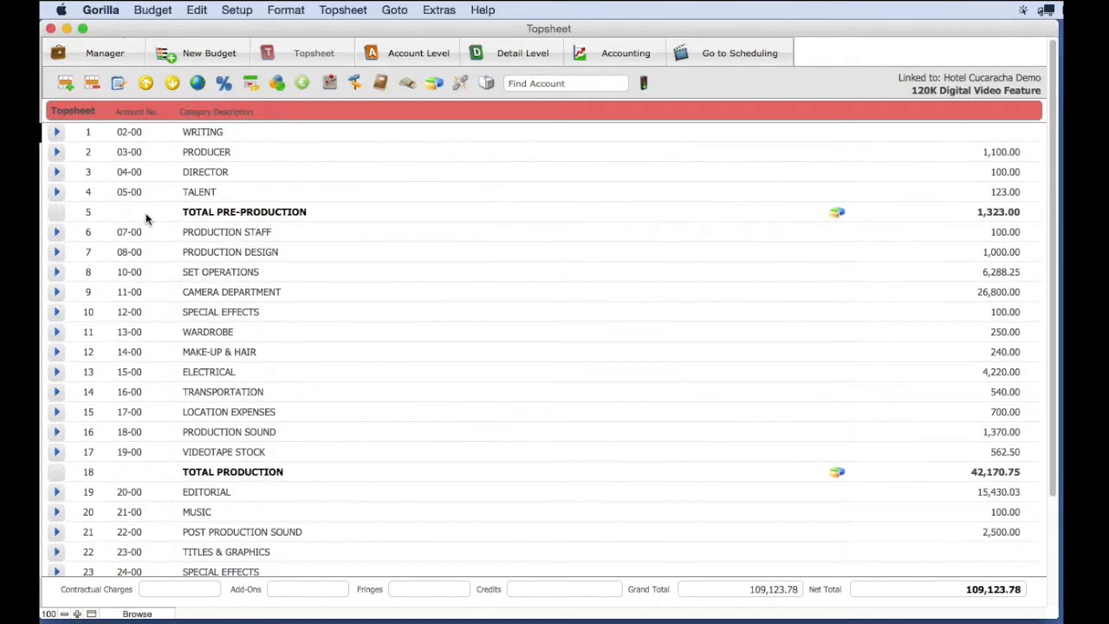
Open the first detail line under the Production Design category and apply the R4 Art Dept Rate global to its rate
{"action": "left_click", "coordinate": [56, 251]}
{"action": "left_click", "coordinate": [78, 133]}
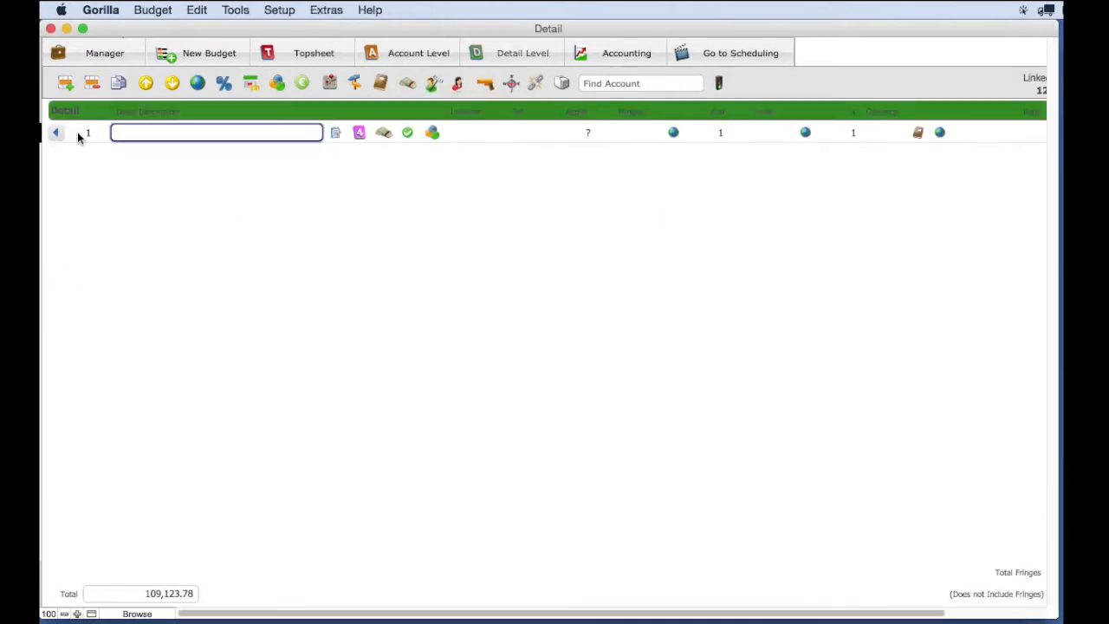
{"action": "left_click", "coordinate": [941, 133]}
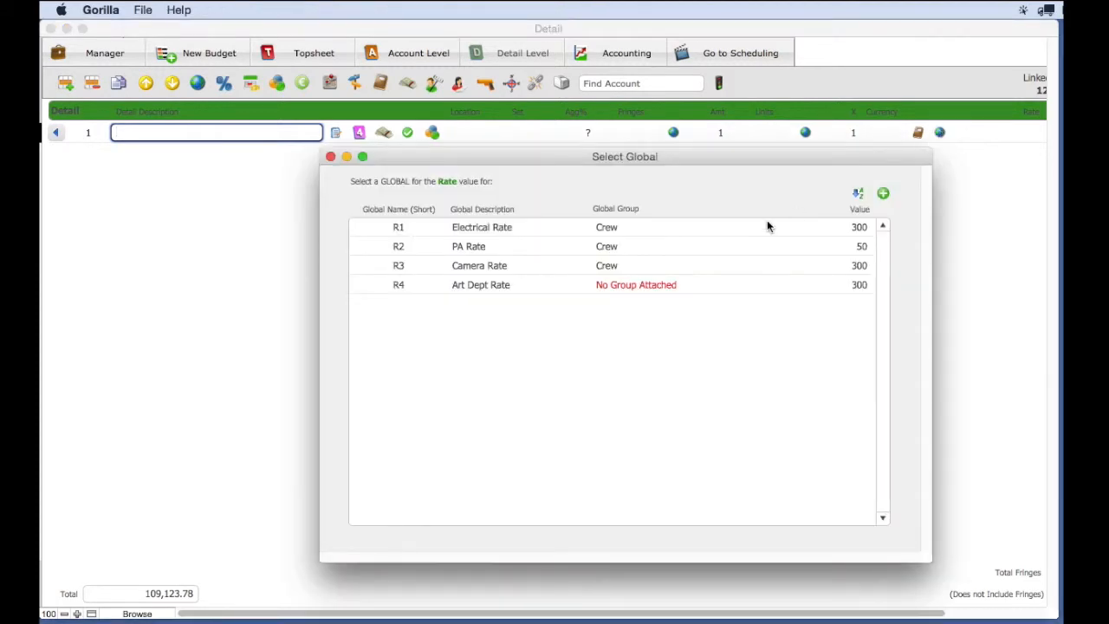
{"action": "left_click", "coordinate": [590, 289]}
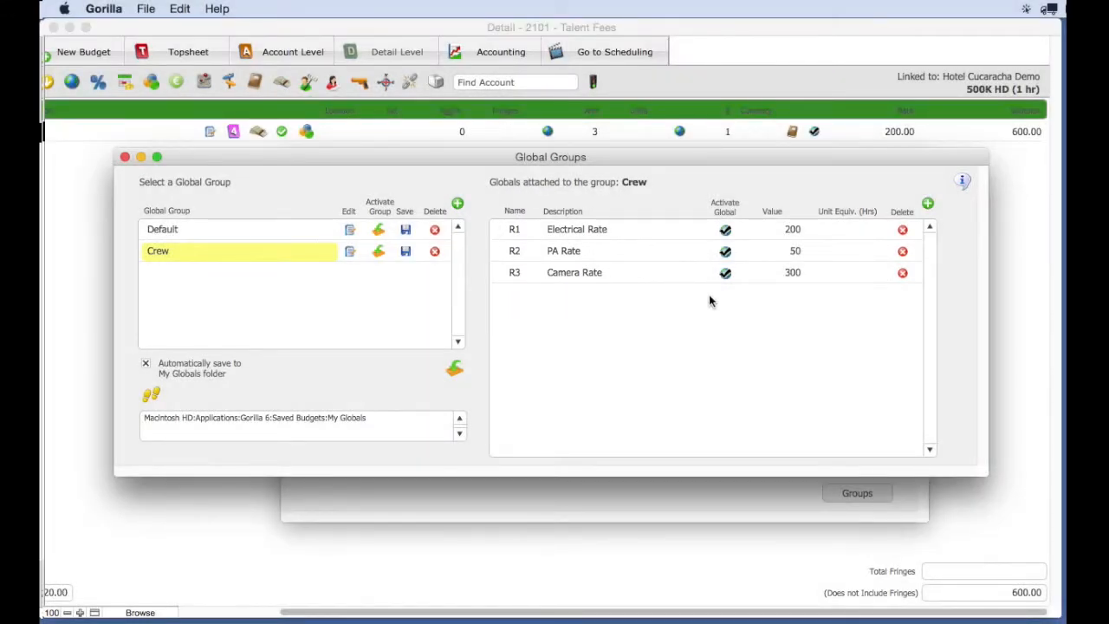
{"action": "left_click", "coordinate": [928, 203]}
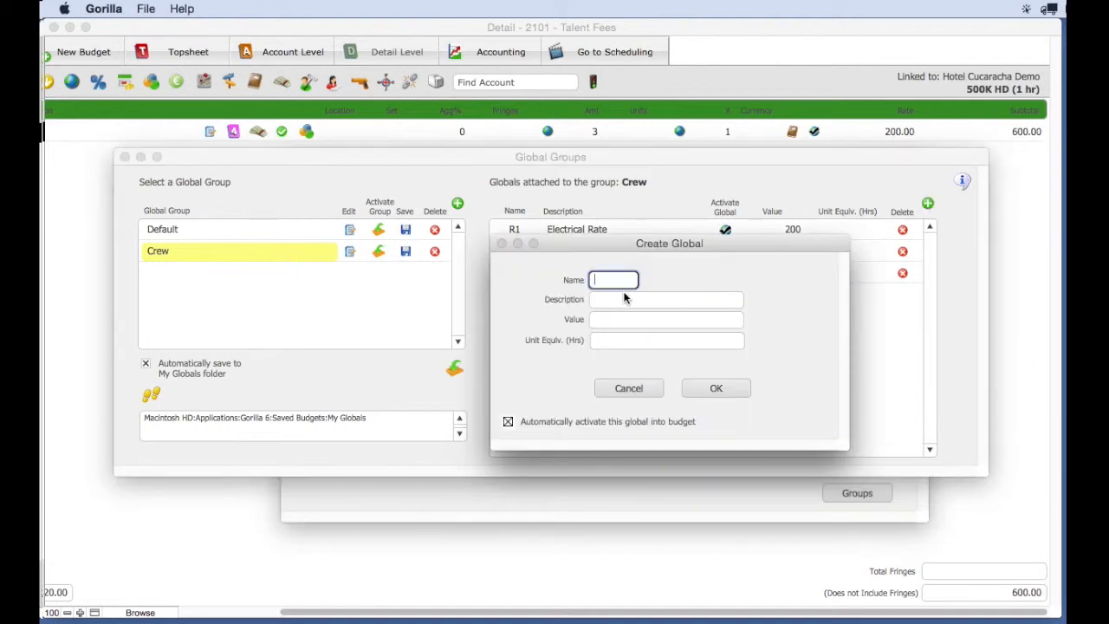
{"action": "left_click_drag", "start_coordinate": [625, 243], "coordinate": [695, 282]}
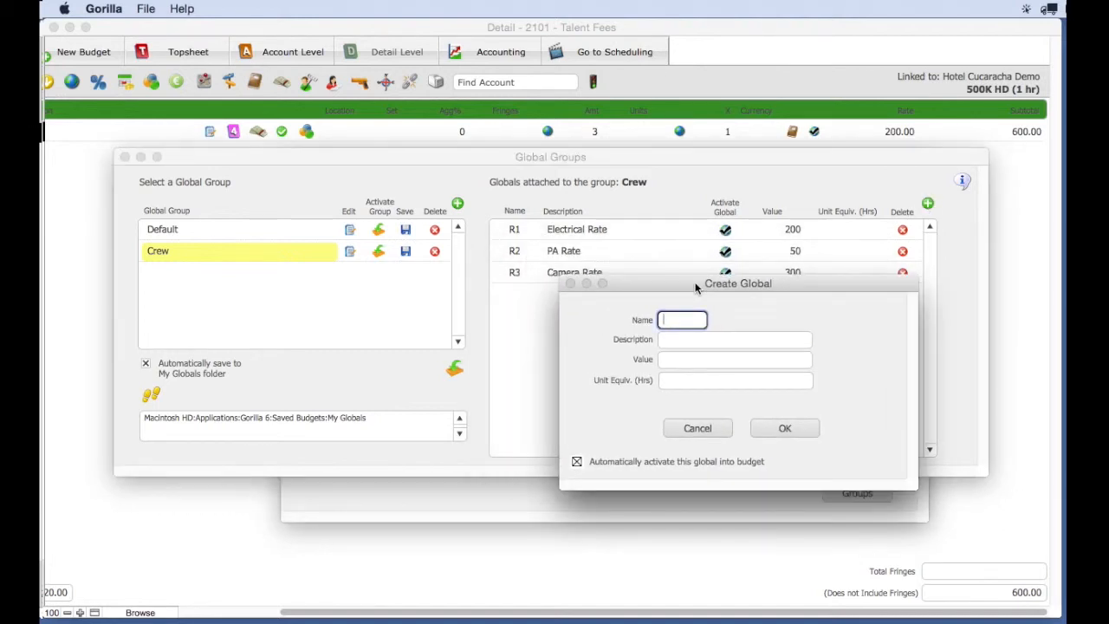
{"action": "left_click", "coordinate": [691, 429]}
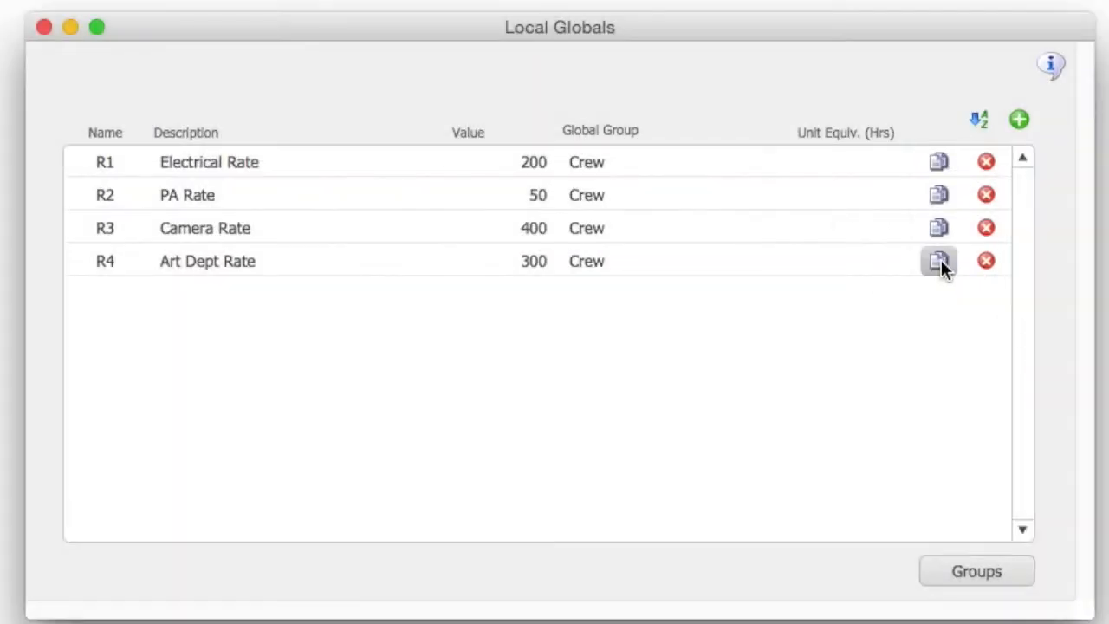
Copy the R4 Art Dept Rate local global into the Crew global group
{"action": "left_click", "coordinate": [939, 261]}
{"action": "left_click_drag", "start_coordinate": [700, 135], "coordinate": [772, 177]}
{"action": "left_click", "coordinate": [669, 310]}
{"action": "left_click", "coordinate": [703, 315]}
{"action": "left_click", "coordinate": [676, 251]}
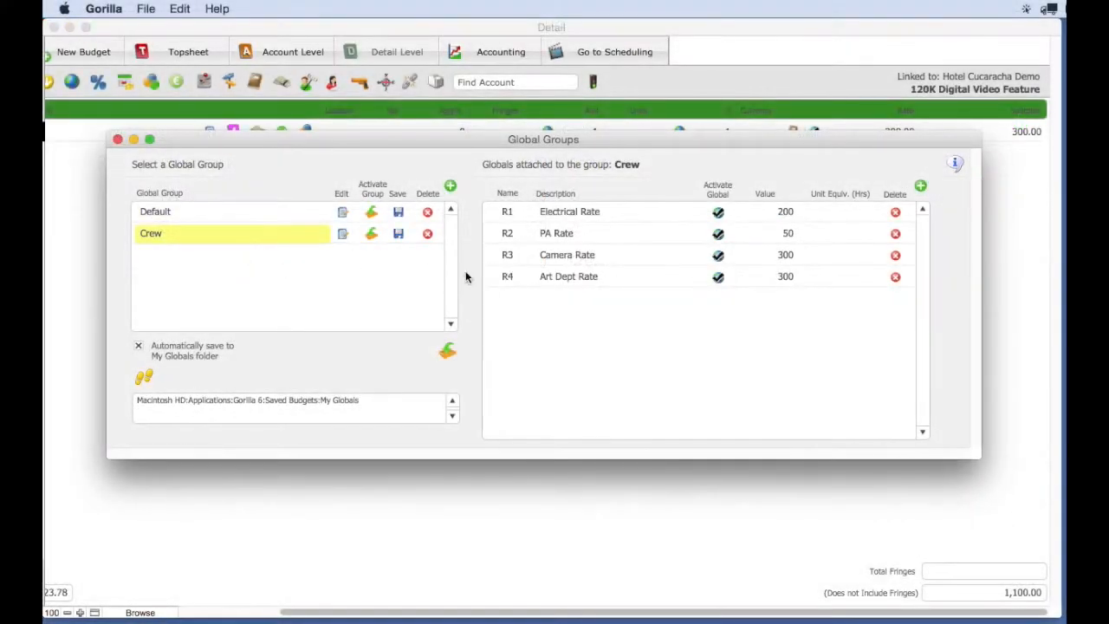
Save the Crew global group to the My Globals folder, replacing the existing file
{"action": "left_click", "coordinate": [522, 277]}
{"action": "left_click", "coordinate": [399, 236]}
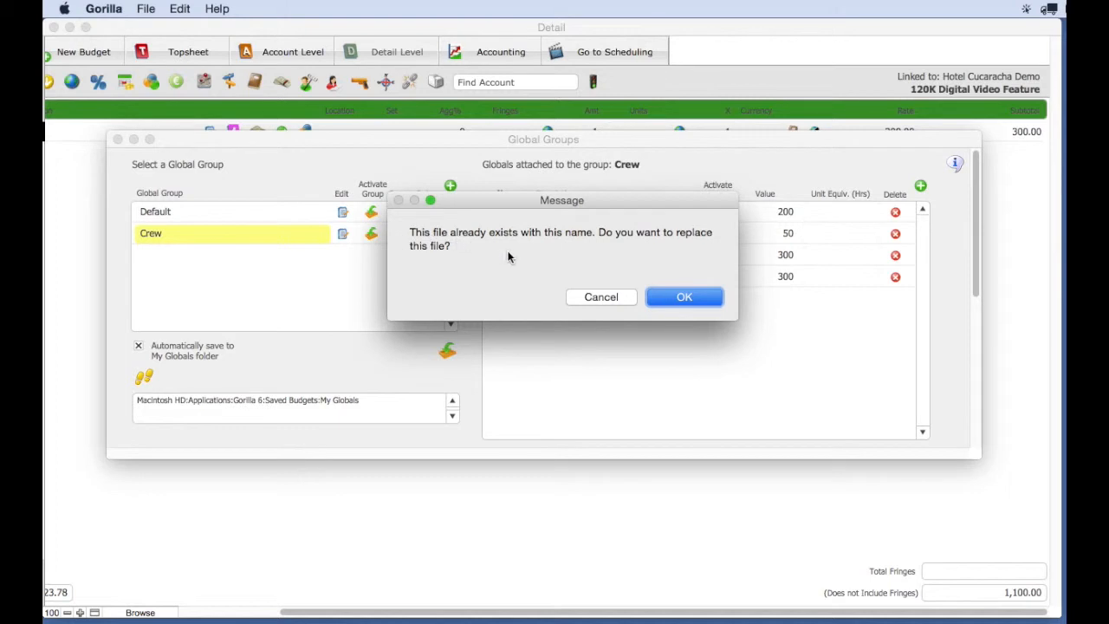
{"action": "left_click", "coordinate": [671, 297]}
{"action": "left_click", "coordinate": [677, 298]}
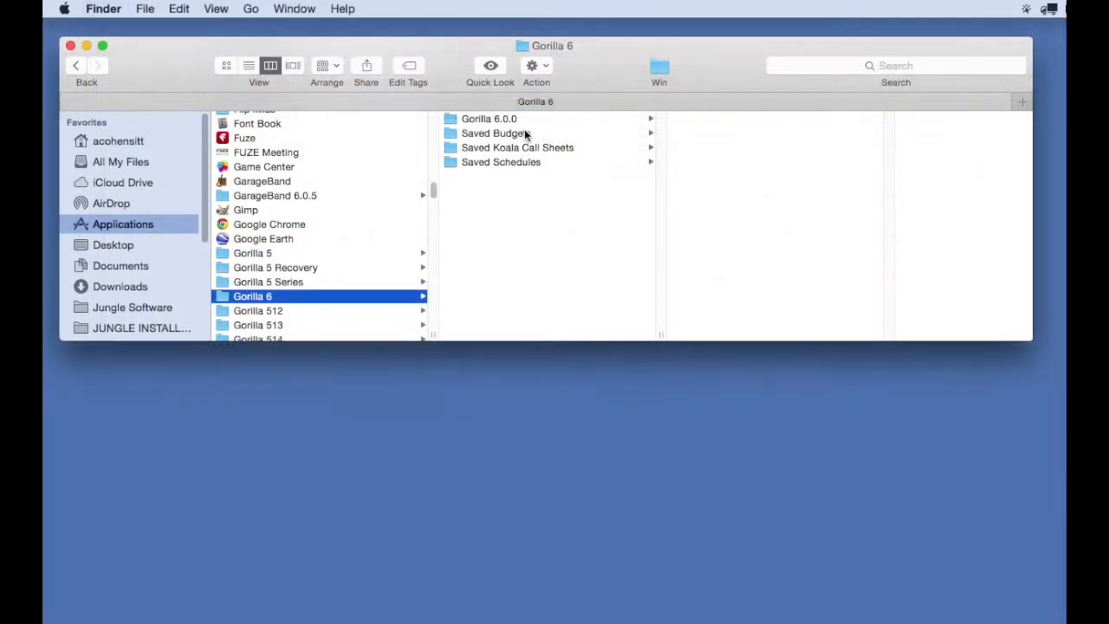
In Finder, locate the Crew_glo.fmp12 file in the My Globals folder under Gorilla 6's Saved Budgets
{"action": "left_click", "coordinate": [523, 135]}
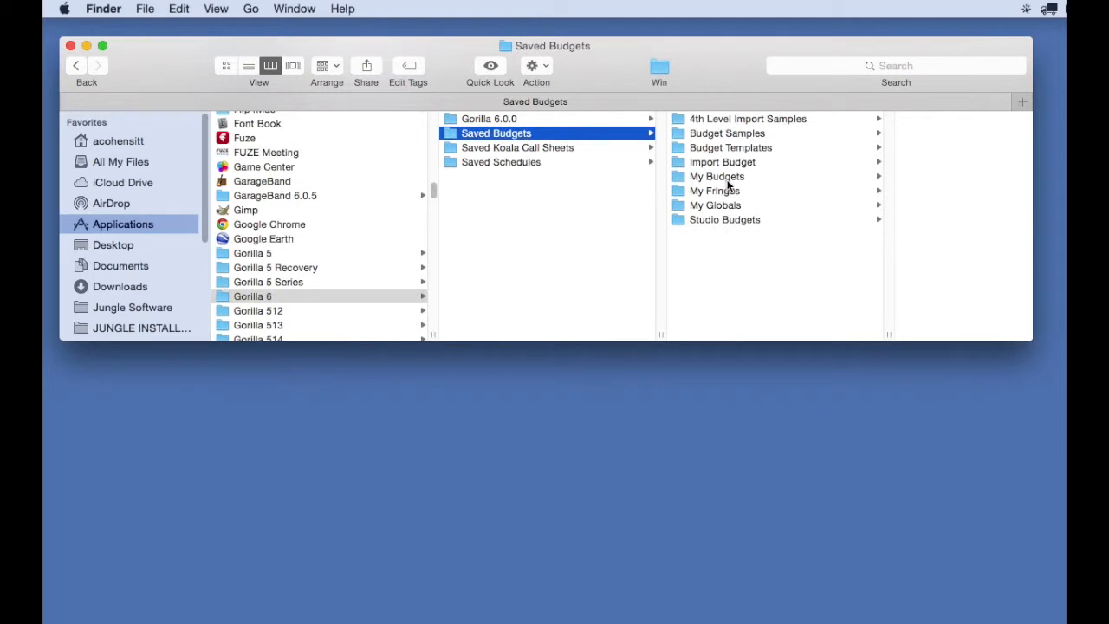
{"action": "left_click", "coordinate": [728, 206]}
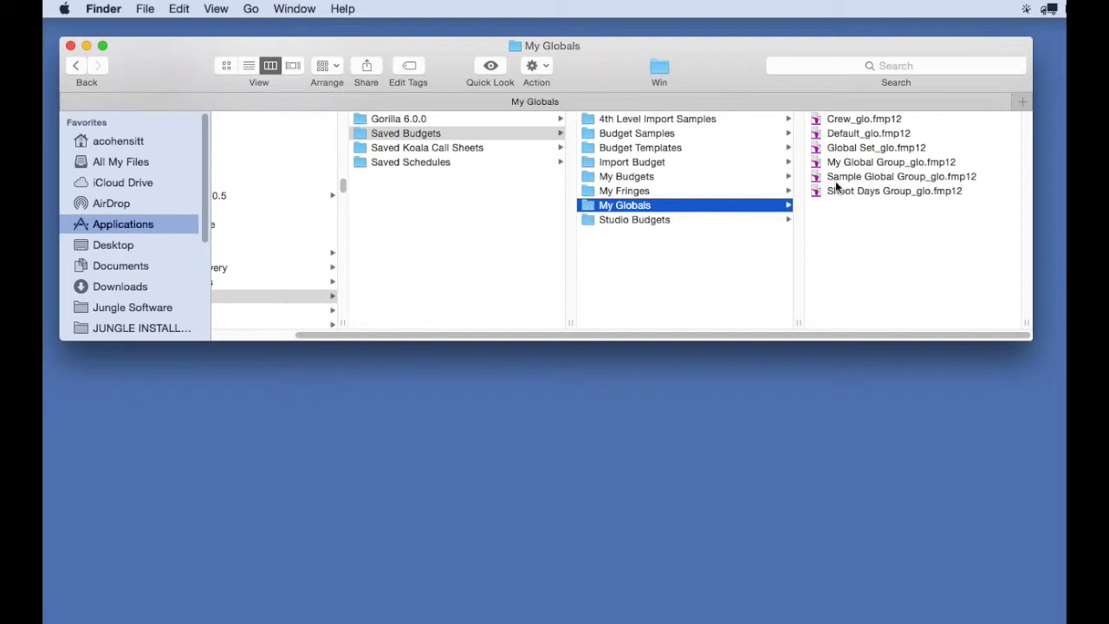
{"action": "left_click", "coordinate": [860, 120]}
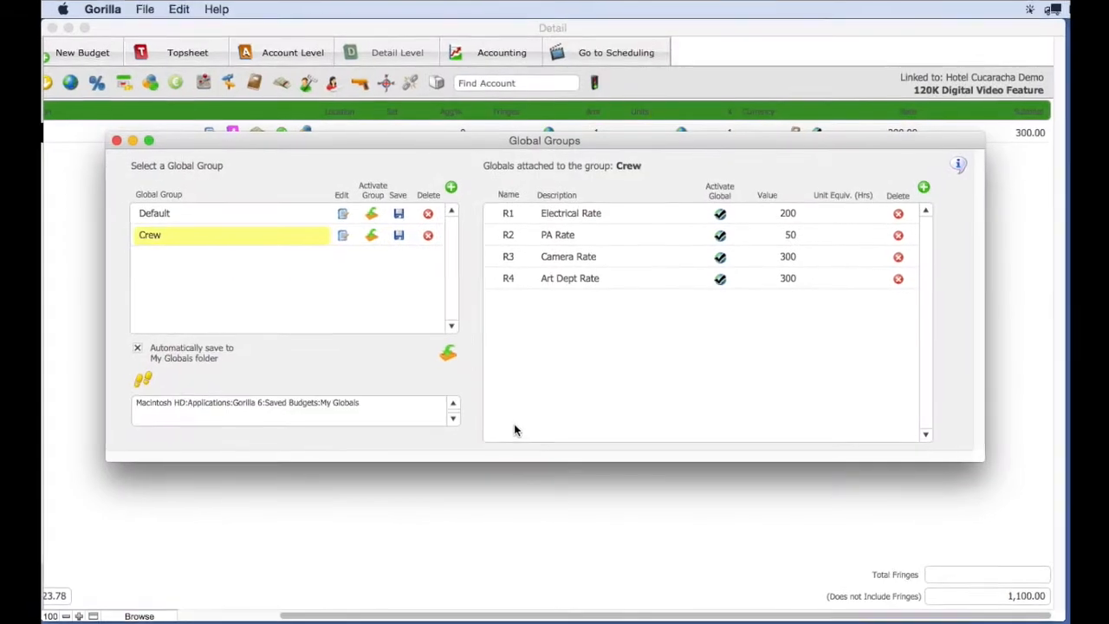
Return to Gorilla, close the Global Groups window and open the 500K HD (1 hr) budget
{"action": "left_click", "coordinate": [118, 141]}
{"action": "left_click_drag", "start_coordinate": [310, 614], "coordinate": [197, 613]}
{"action": "left_click", "coordinate": [82, 54]}
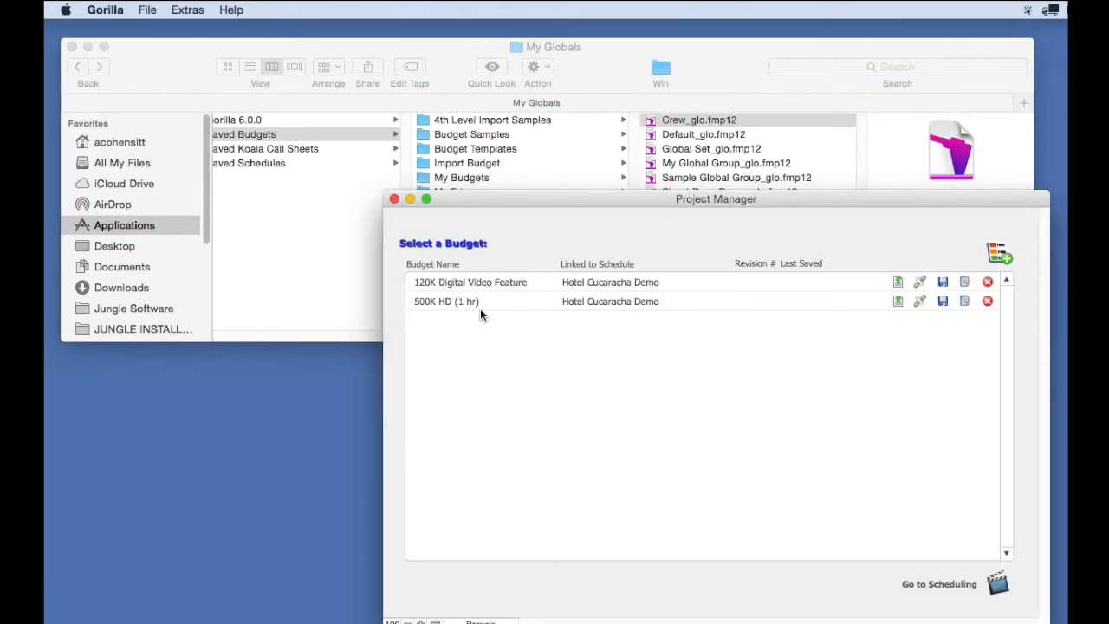
{"action": "left_click", "coordinate": [486, 299]}
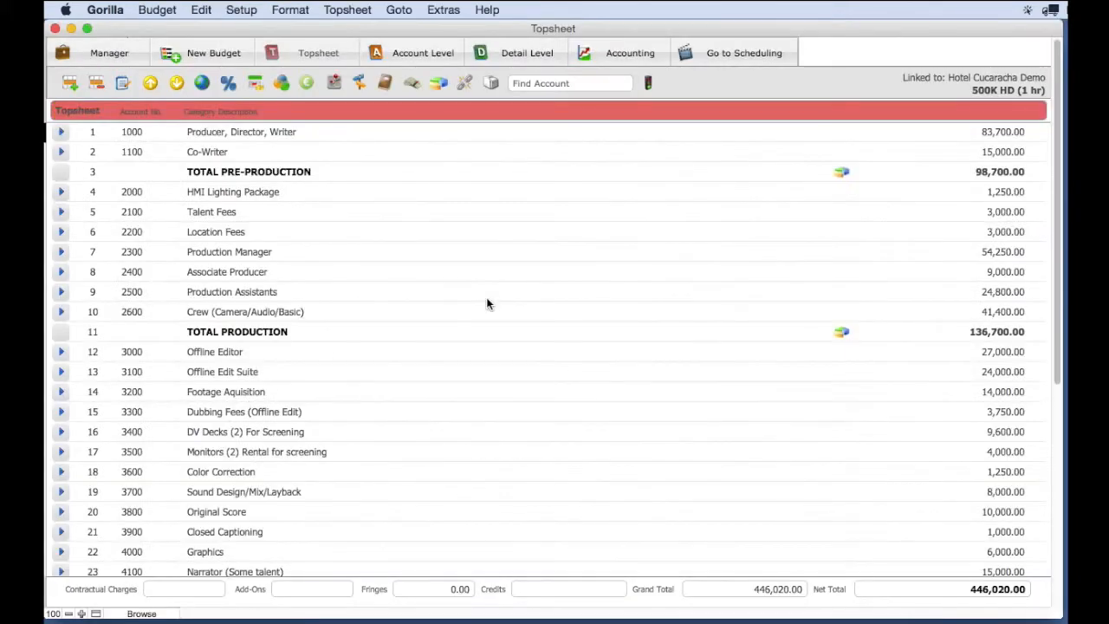
Activate the whole Crew global group in the 500K HD (1 hr) budget and close the Global Groups window
{"action": "left_click", "coordinate": [200, 83]}
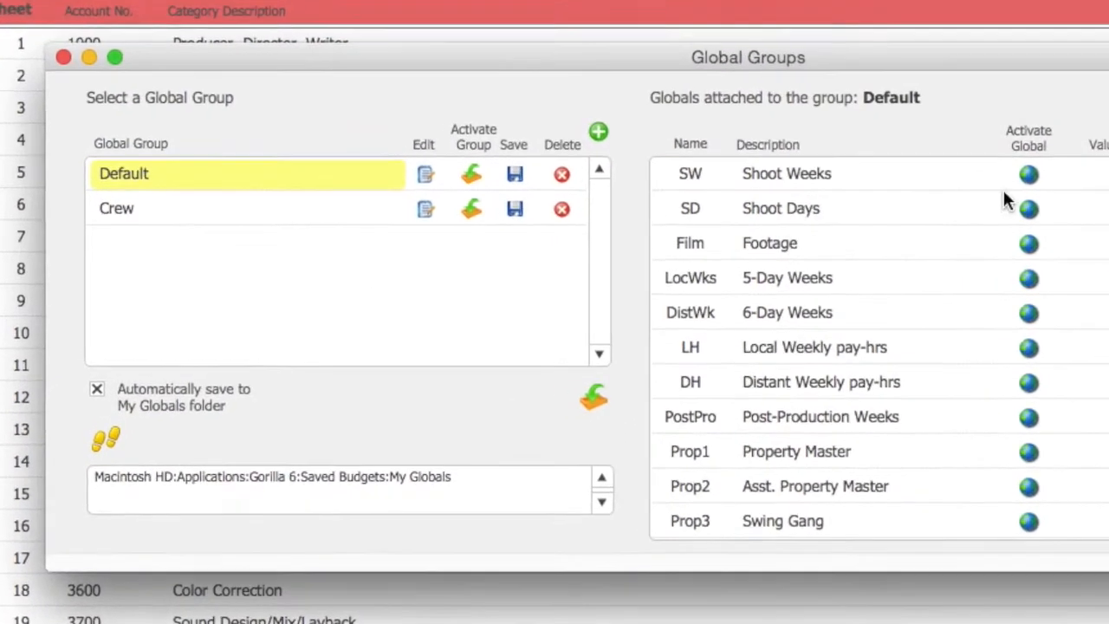
{"action": "left_click", "coordinate": [388, 213]}
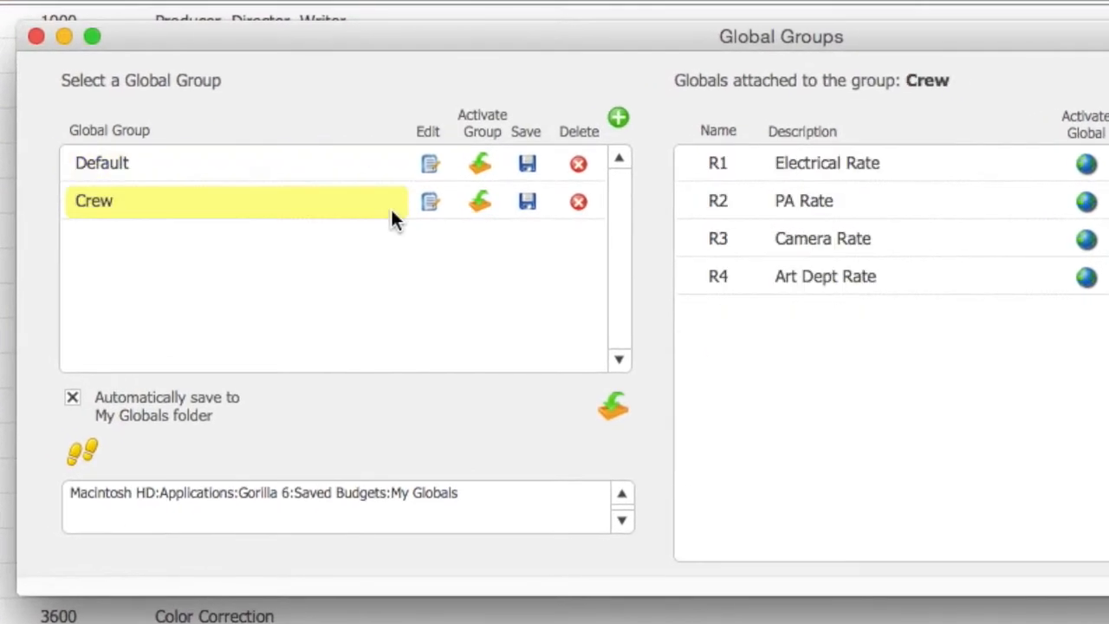
{"action": "left_click", "coordinate": [478, 202]}
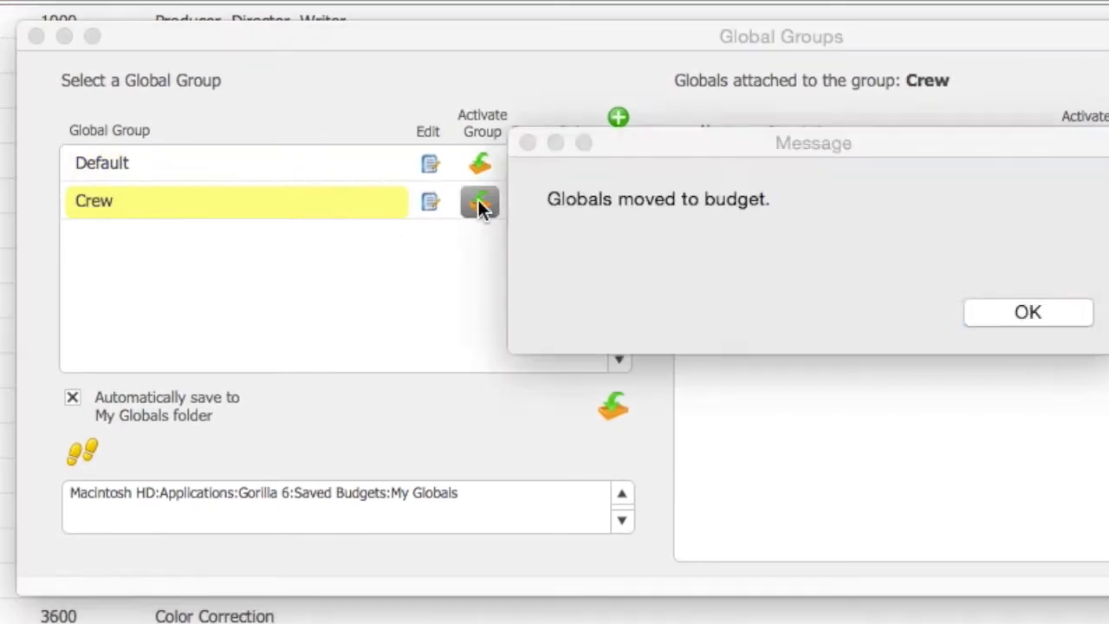
{"action": "left_click", "coordinate": [986, 323]}
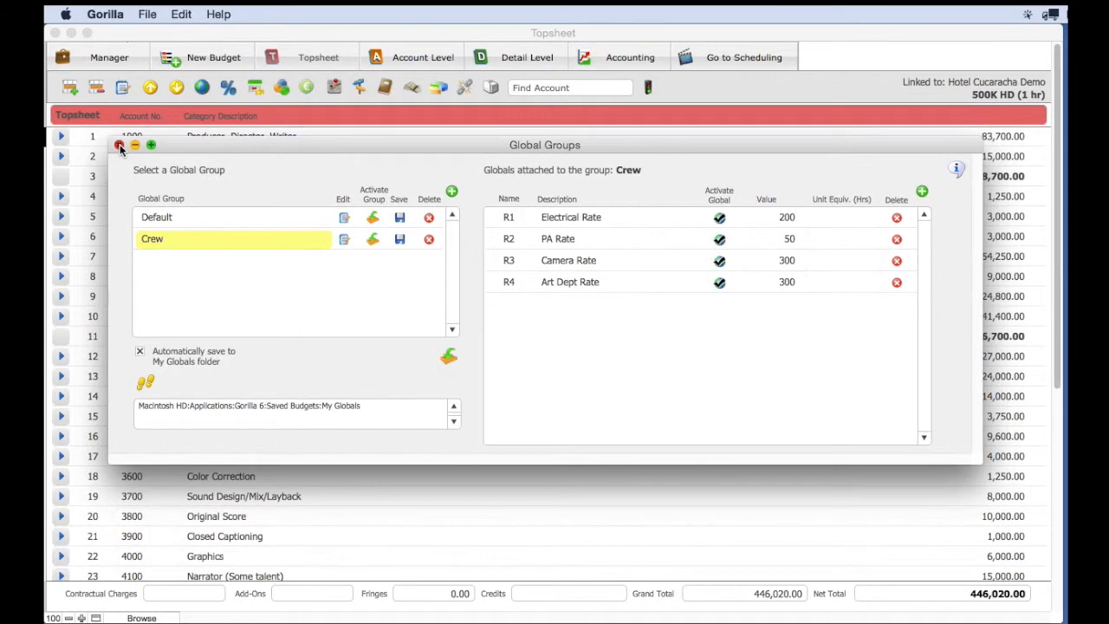
{"action": "left_click", "coordinate": [119, 145]}
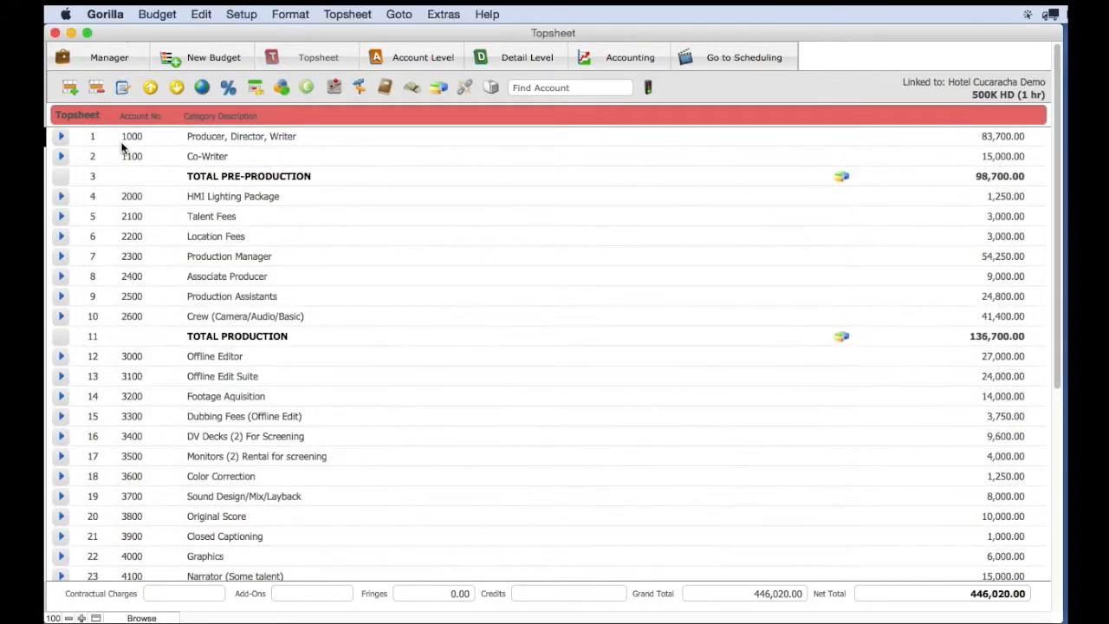
Open the Talent Fees detail line and apply the R1 Electrical Rate global to its rate
{"action": "left_click", "coordinate": [61, 217]}
{"action": "left_click", "coordinate": [84, 136]}
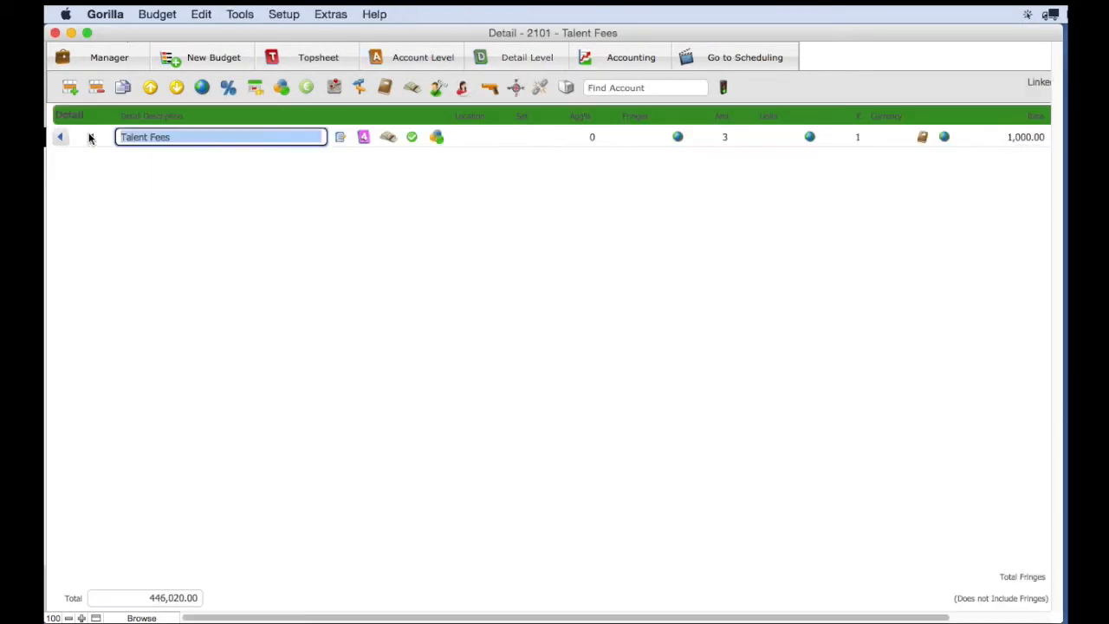
{"action": "left_click", "coordinate": [943, 132]}
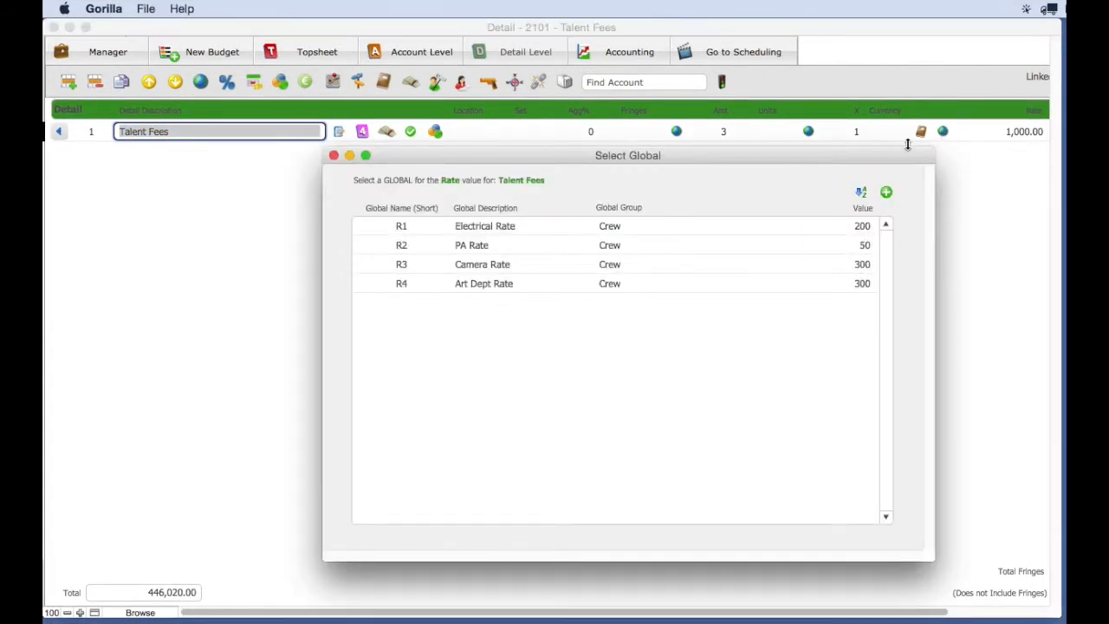
{"action": "left_click", "coordinate": [492, 229]}
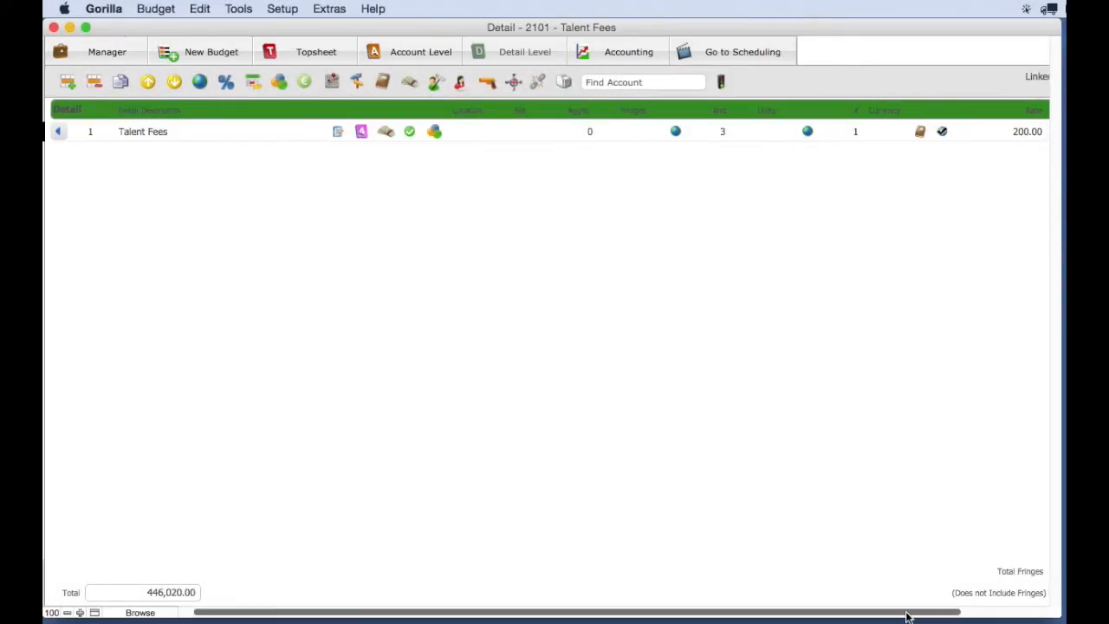
{"action": "left_click_drag", "start_coordinate": [907, 616], "coordinate": [1035, 616]}
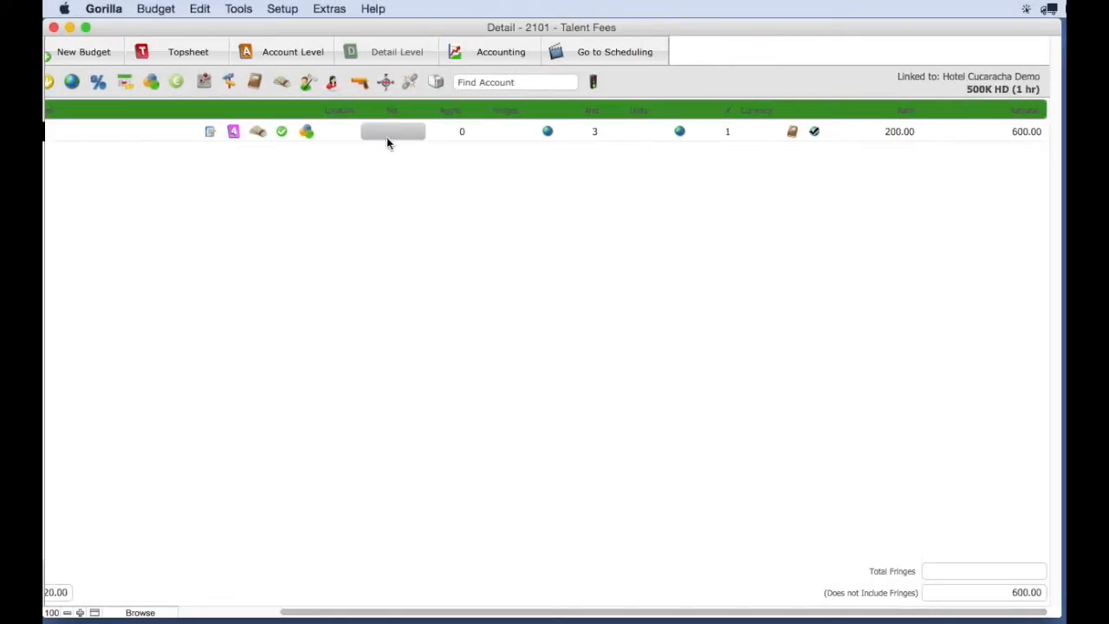
Set the value of the R3 Camera Rate local global to 400
{"action": "left_click", "coordinate": [71, 82]}
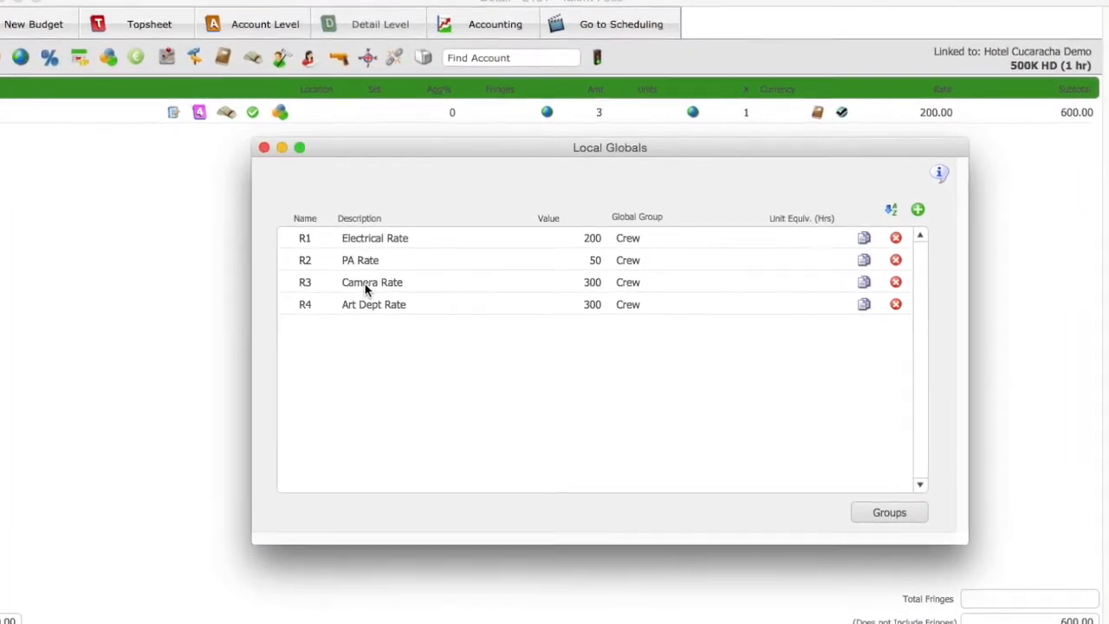
{"action": "left_click", "coordinate": [370, 281]}
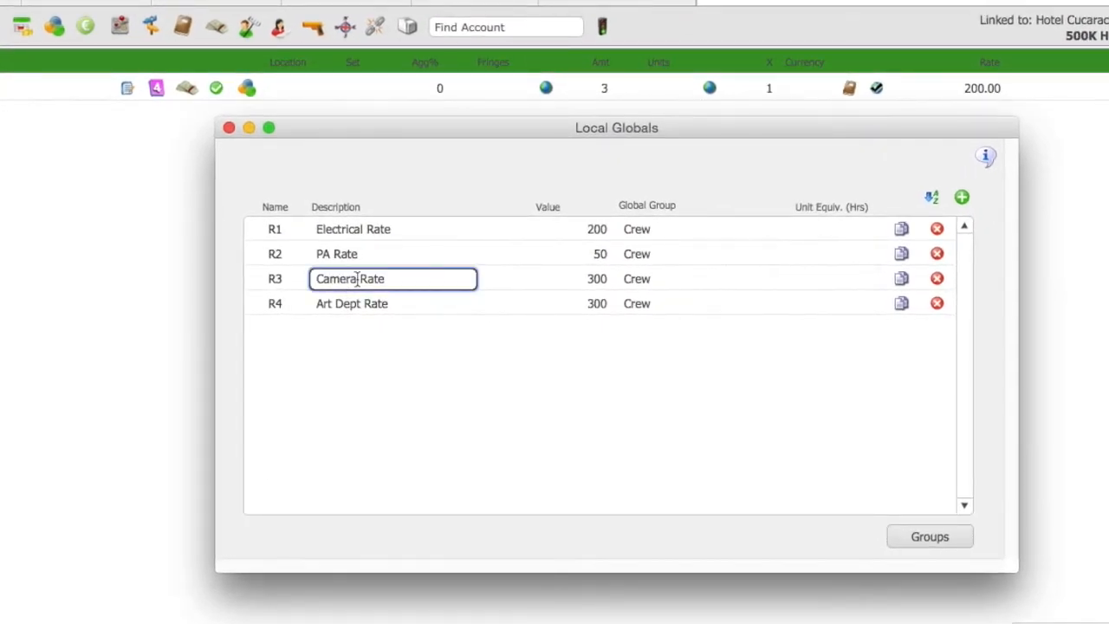
{"action": "left_click", "coordinate": [611, 285]}
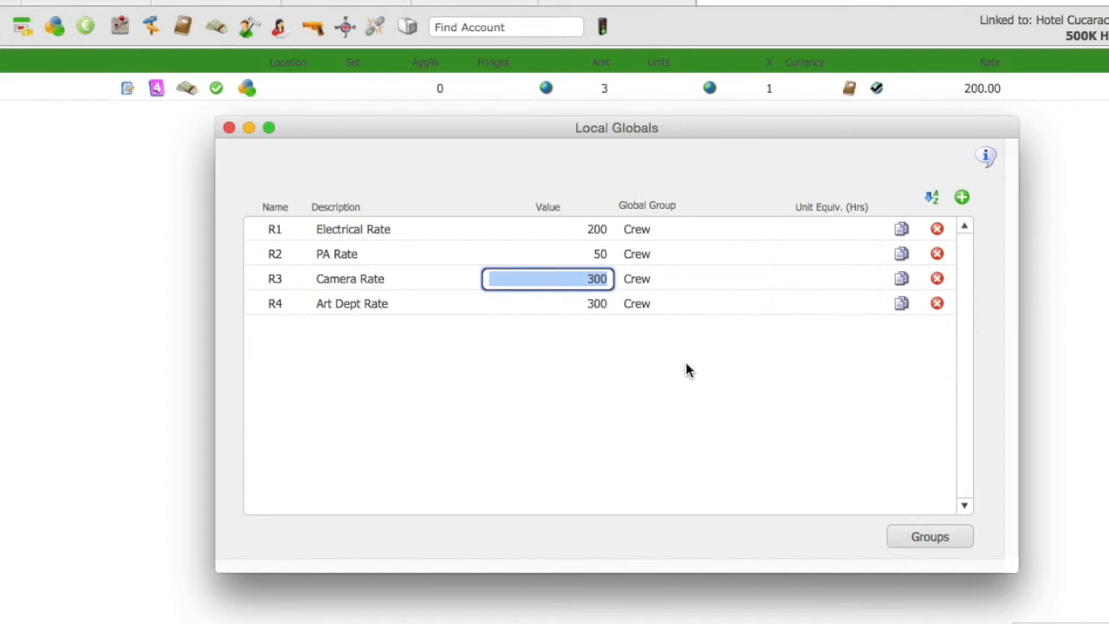
{"action": "type", "text": "400"}
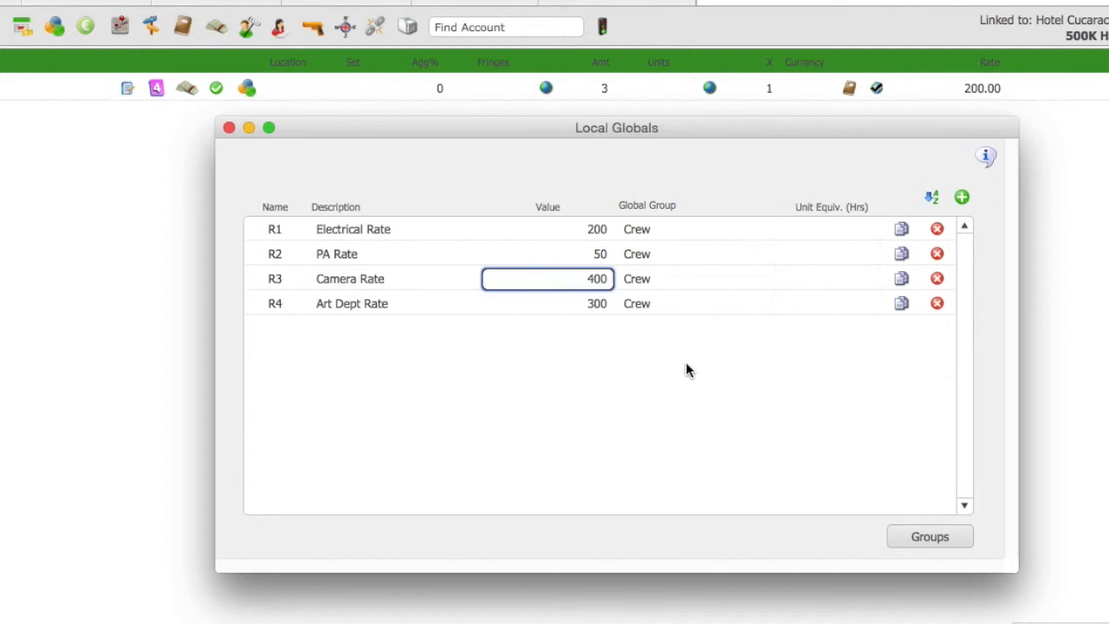
{"action": "key", "text": "Return"}
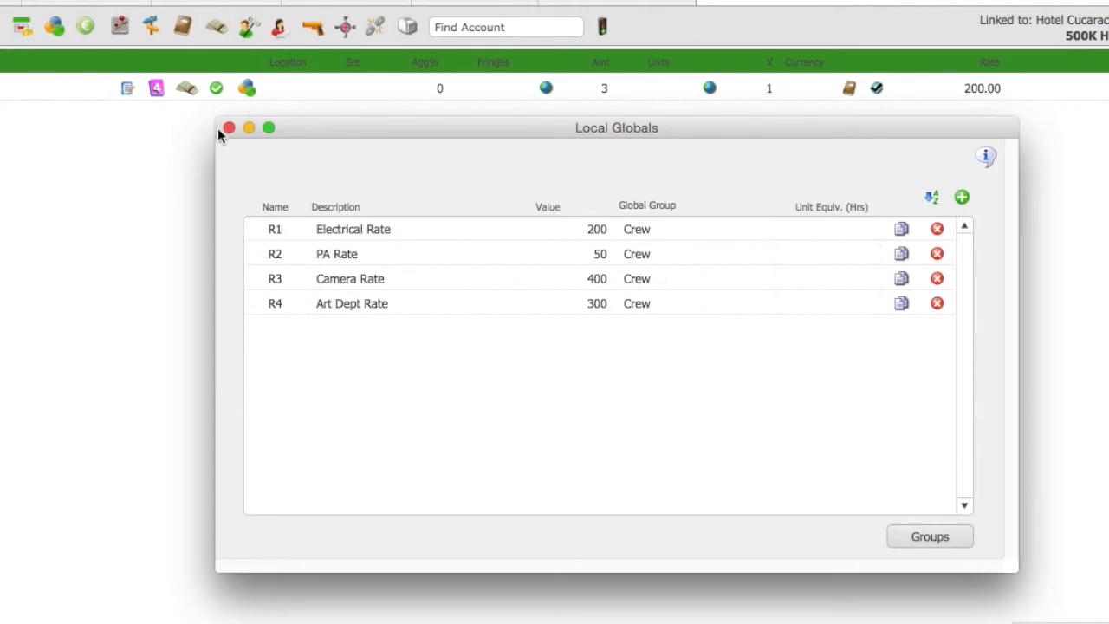
Check the Camera Rate value stored in the Crew global group
{"action": "left_click", "coordinate": [929, 537]}
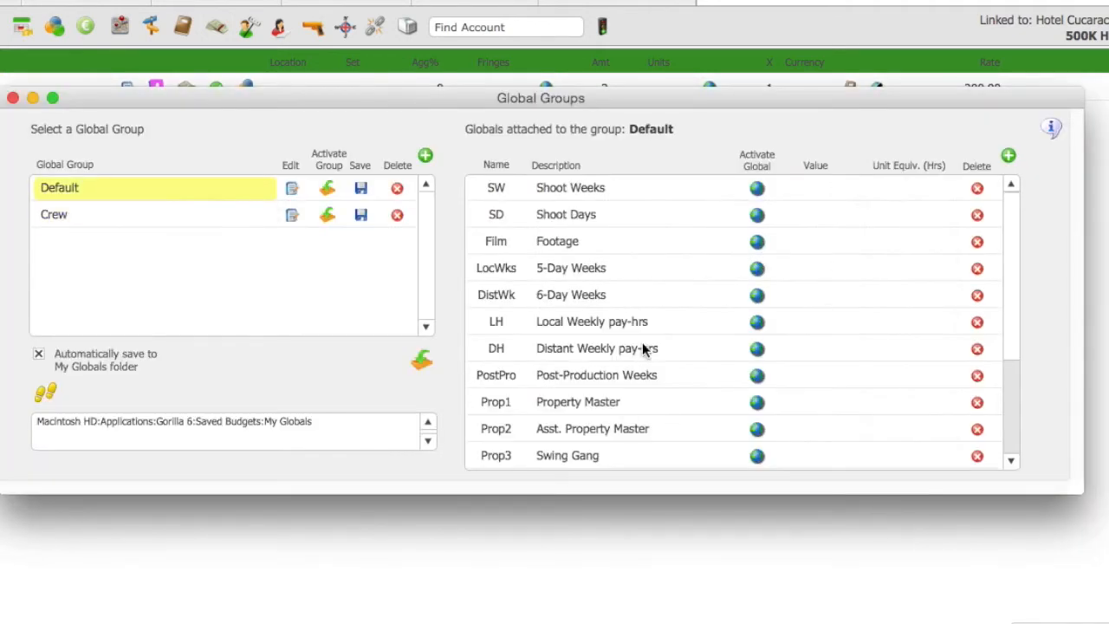
{"action": "left_click", "coordinate": [143, 224]}
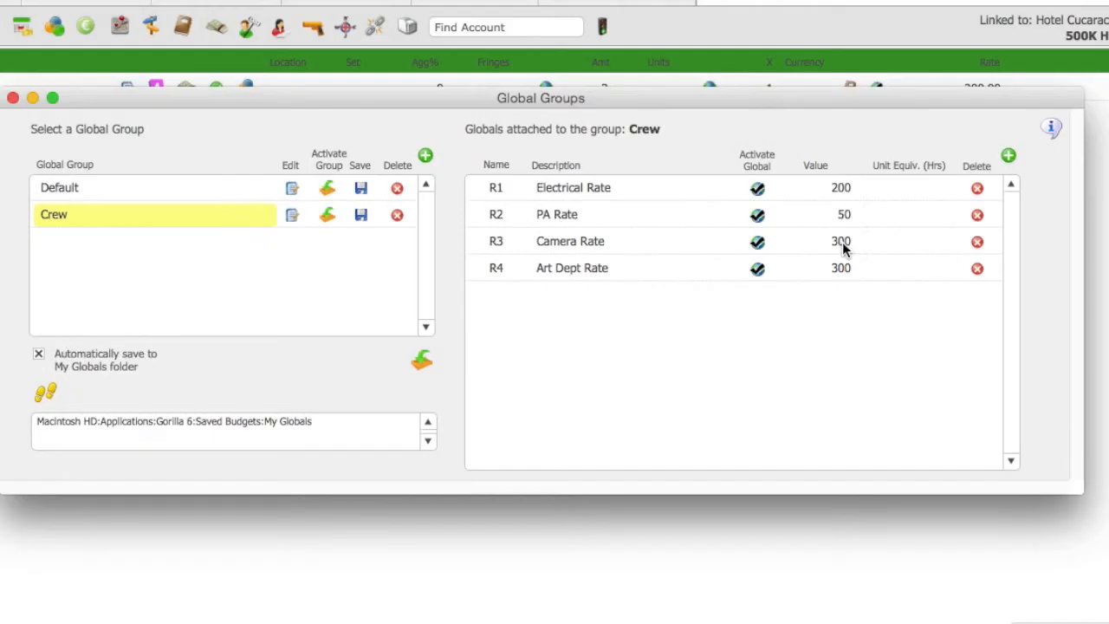
{"action": "left_click", "coordinate": [842, 244]}
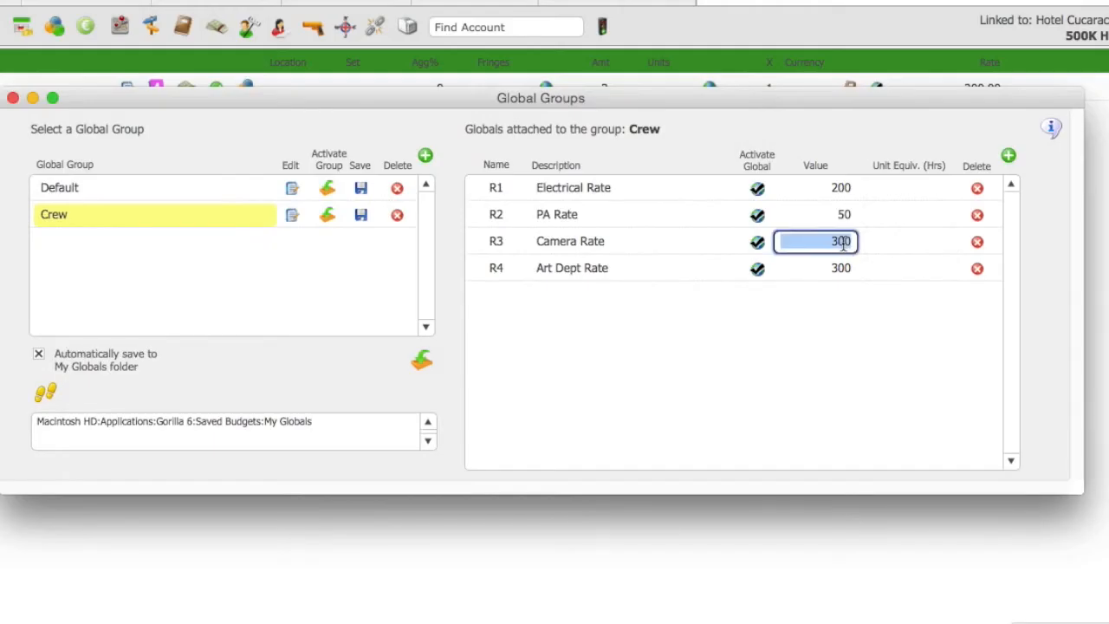
{"action": "left_click", "coordinate": [879, 325]}
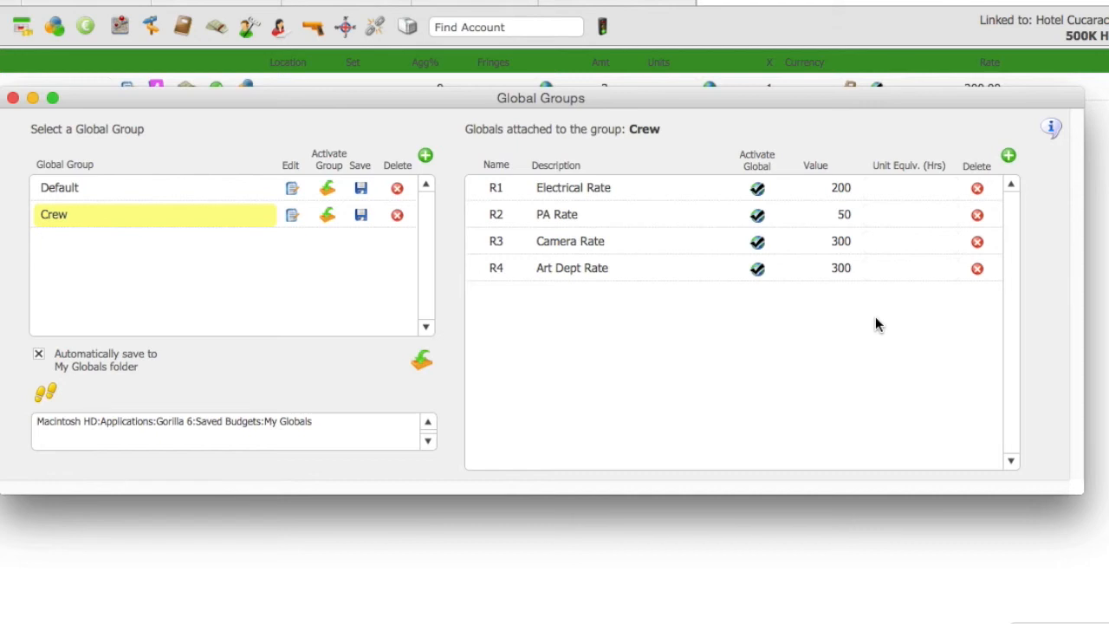